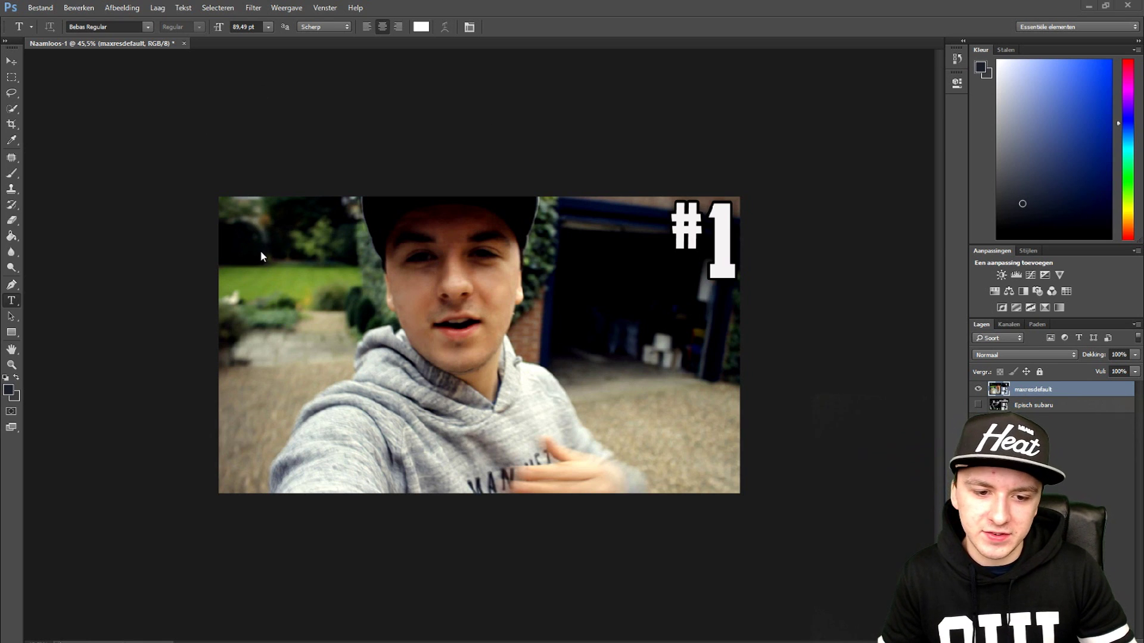
Zoom in on the thumbnail, then back out to about 60% to view the #1 text
key("ctrl+plus")
key("ctrl+plus")
key("ctrl+plus")
scroll(407, 297, "down", 6)
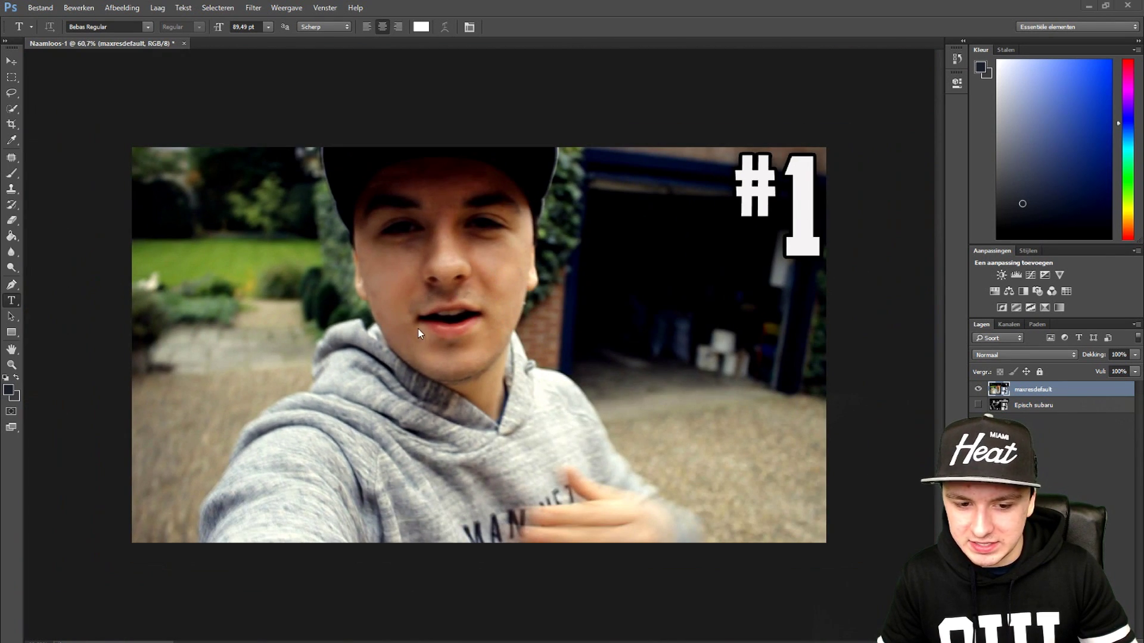
Delete the hidden Episch subaru layer, leaving only the maxresdefault layer
left_click(1013, 405)
key("Delete")
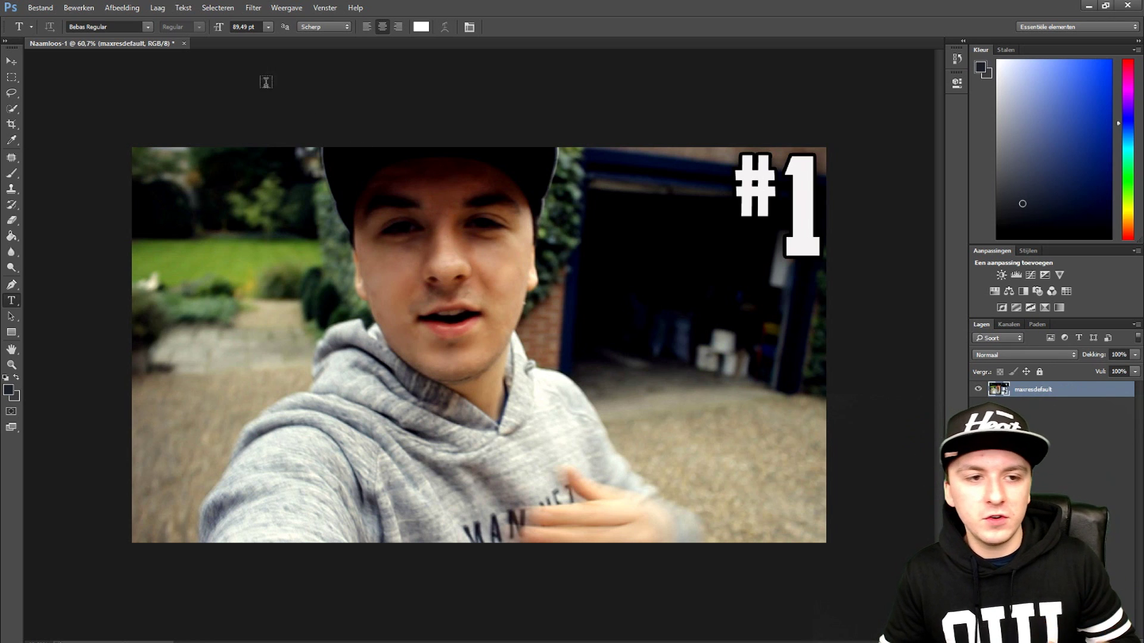
left_click(256, 8)
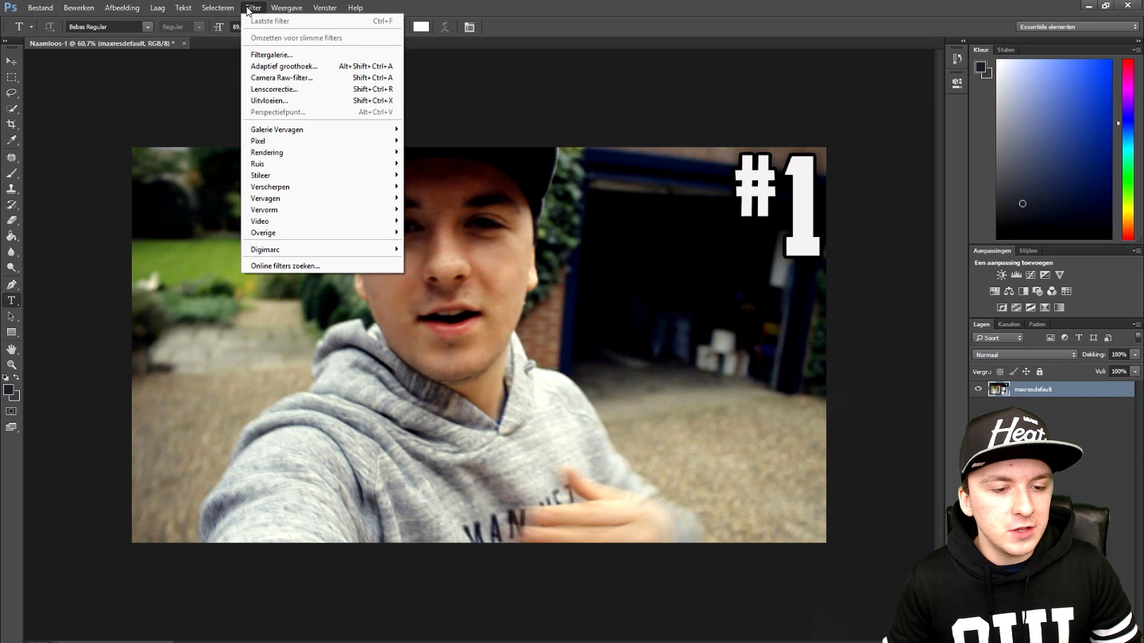
mouse_move(336, 184)
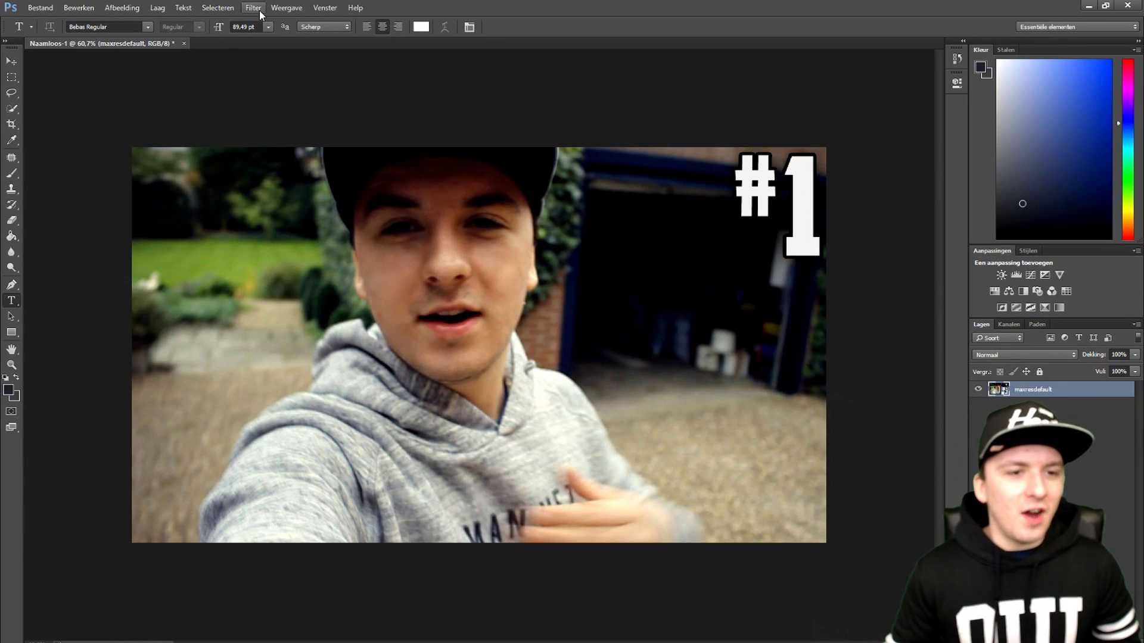
Open Filter > Verscherpen > Slim verscherpen and move its dialog off the face
left_click(259, 10)
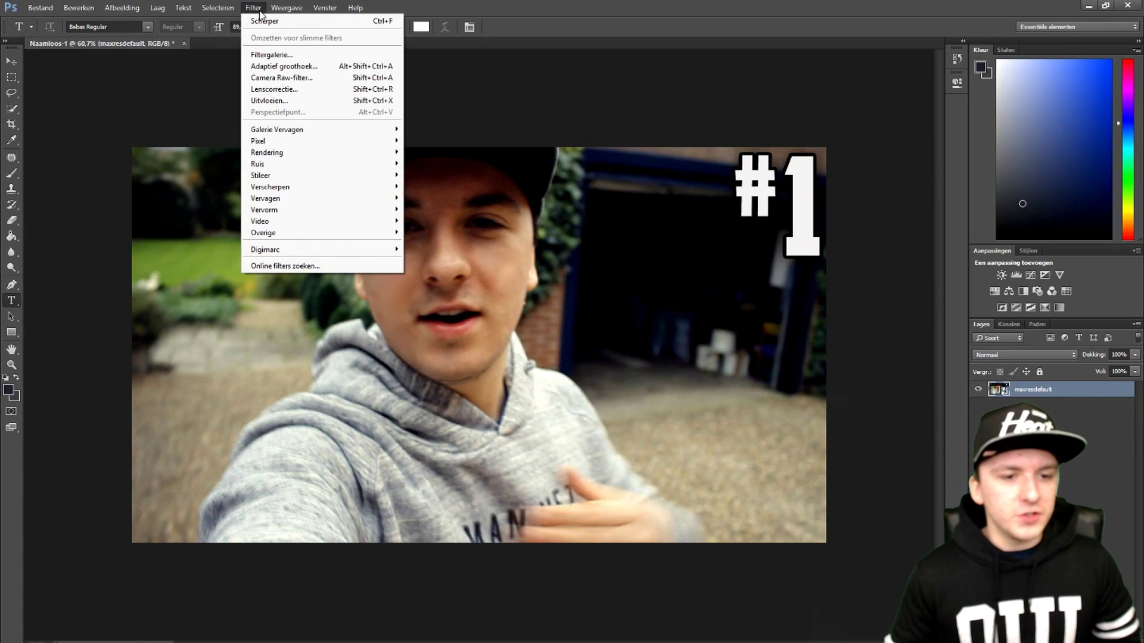
mouse_move(388, 201)
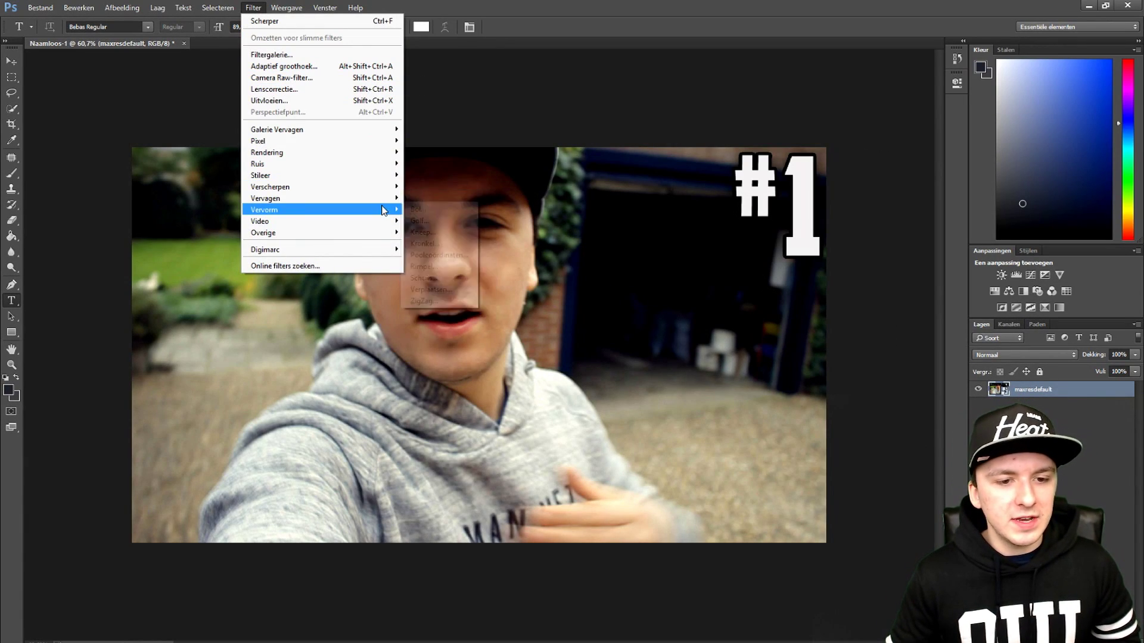
mouse_move(360, 191)
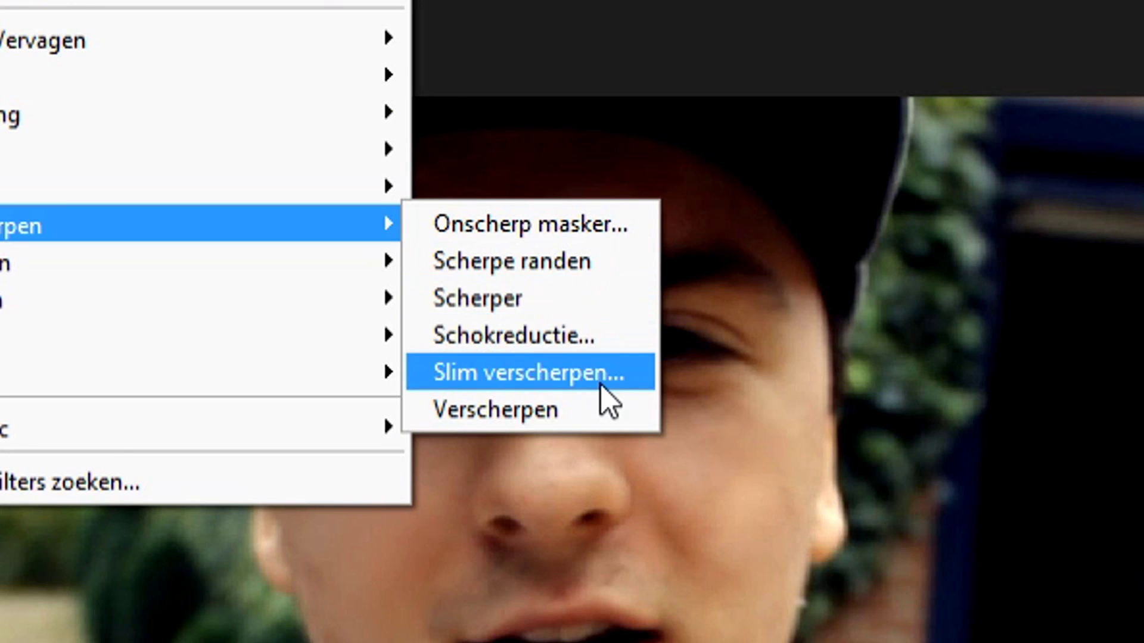
left_click(601, 386)
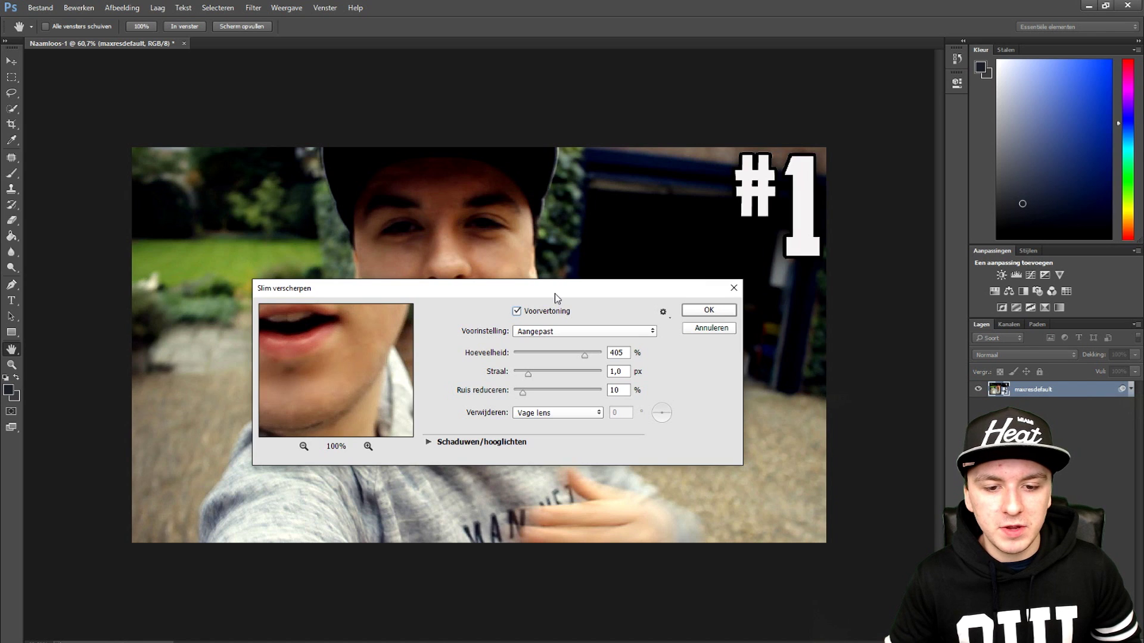
left_click_drag(718, 162, 676, 246)
left_click_drag(471, 341, 484, 427)
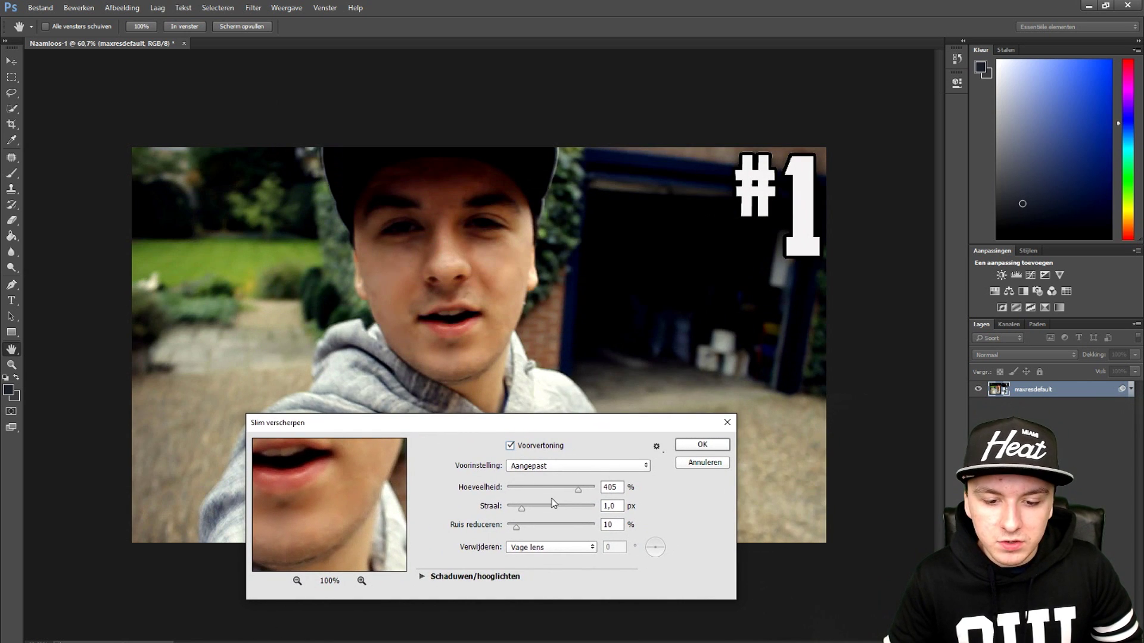
Apply Slim verscherpen as a smart filter at 500% amount, 0,0 px radius and 0% noise reduction
left_click_drag(578, 491, 511, 490)
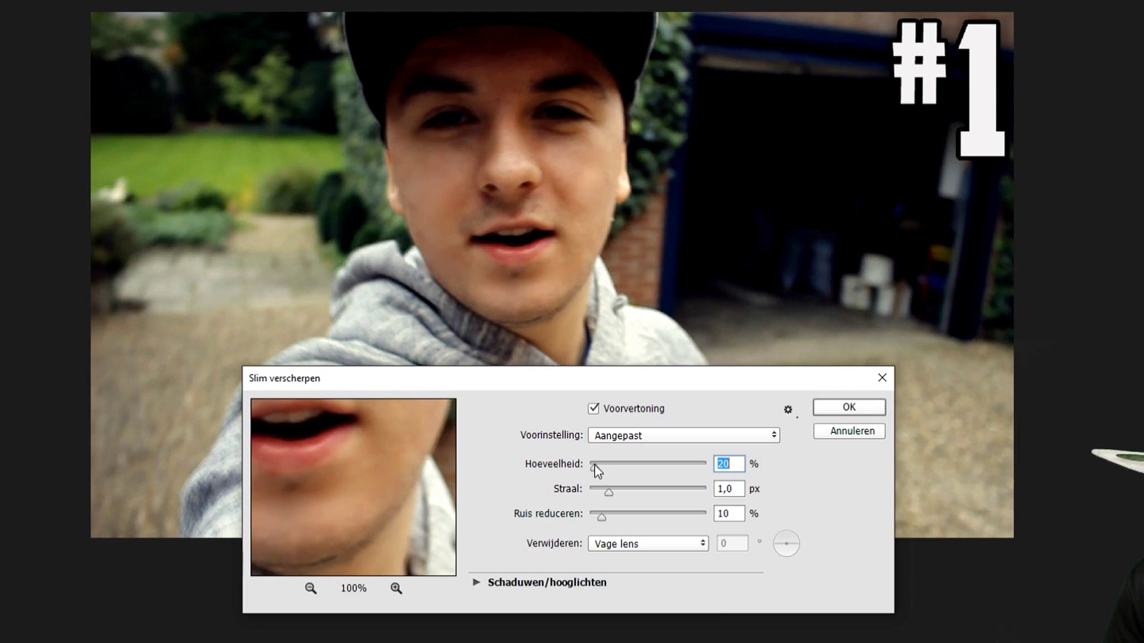
left_click_drag(594, 466, 626, 469)
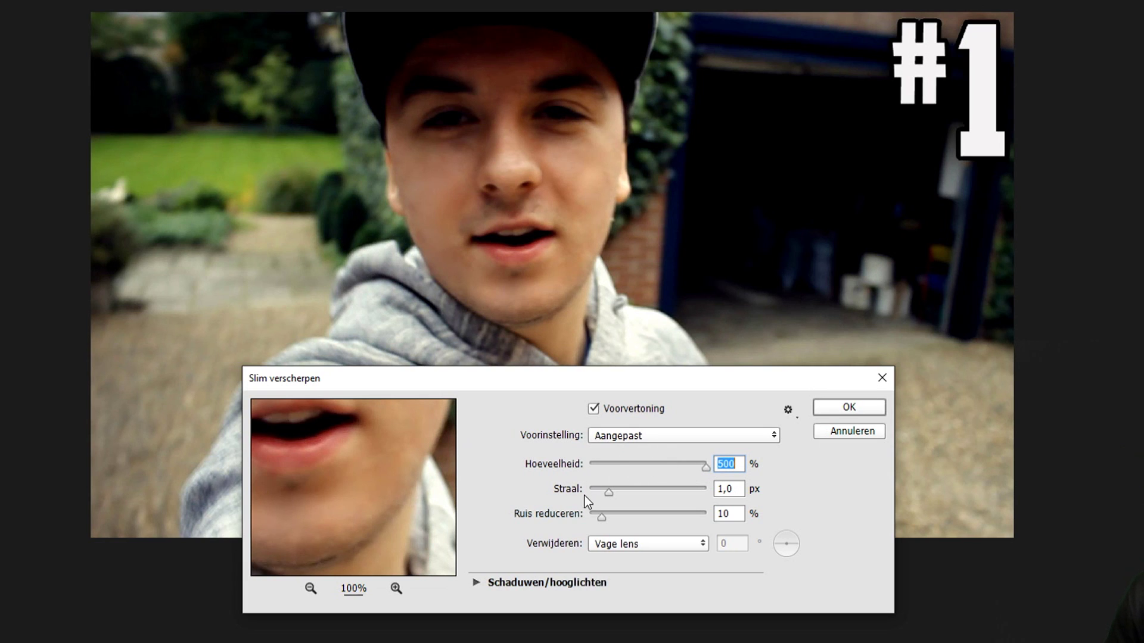
left_click_drag(609, 491, 636, 495)
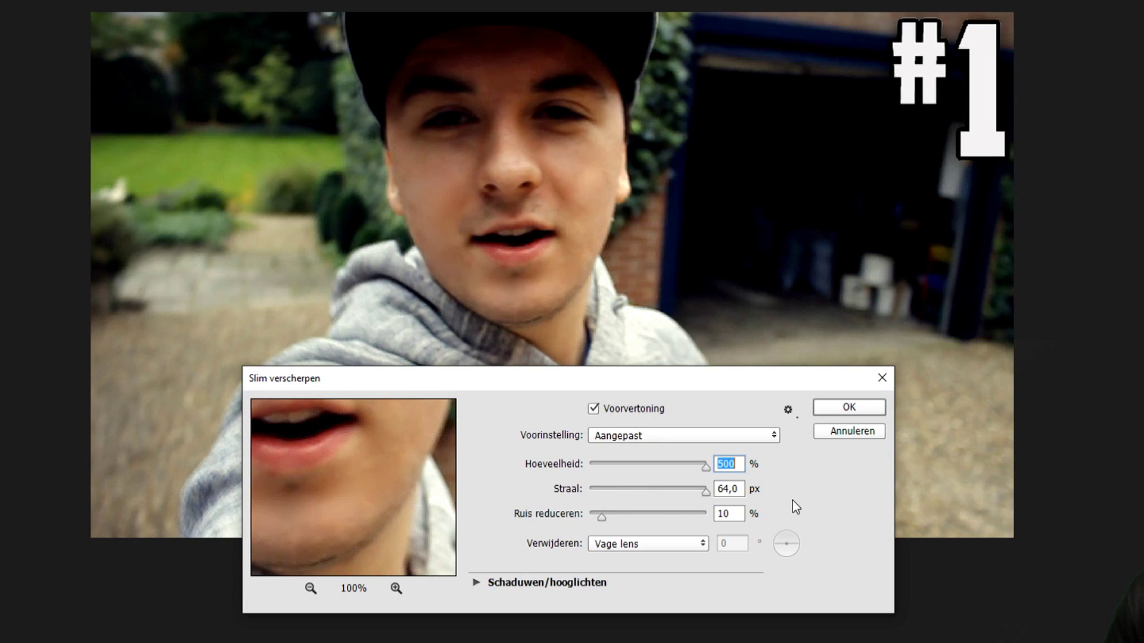
left_click_drag(706, 492, 597, 499)
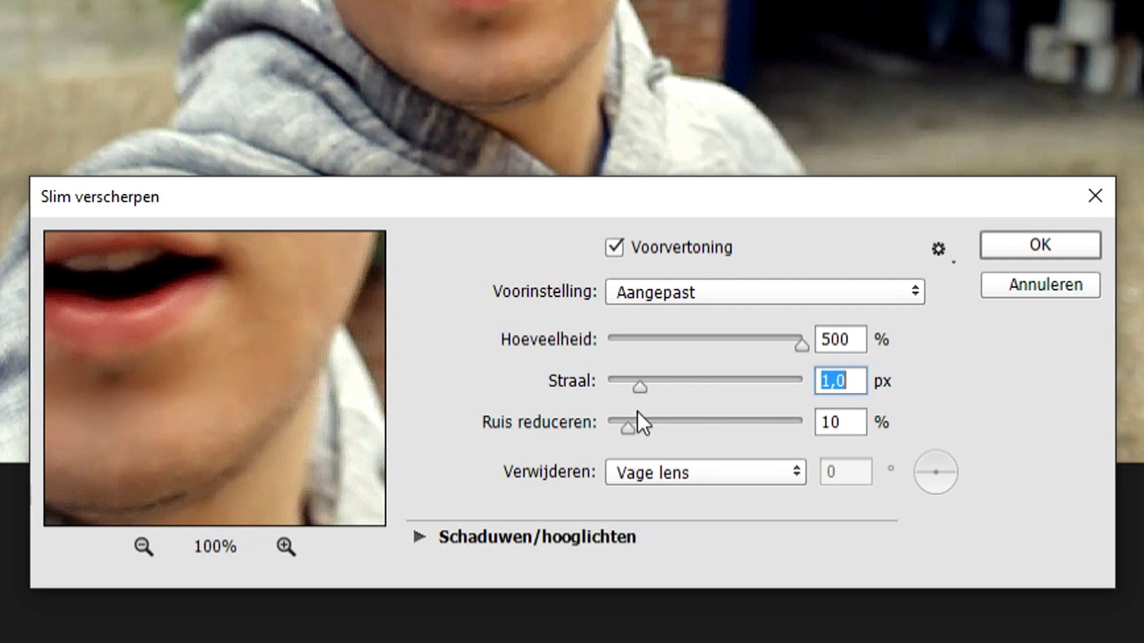
mouse_move(628, 424)
left_mouse_down()
mouse_move(687, 441)
mouse_move(621, 412)
left_mouse_up()
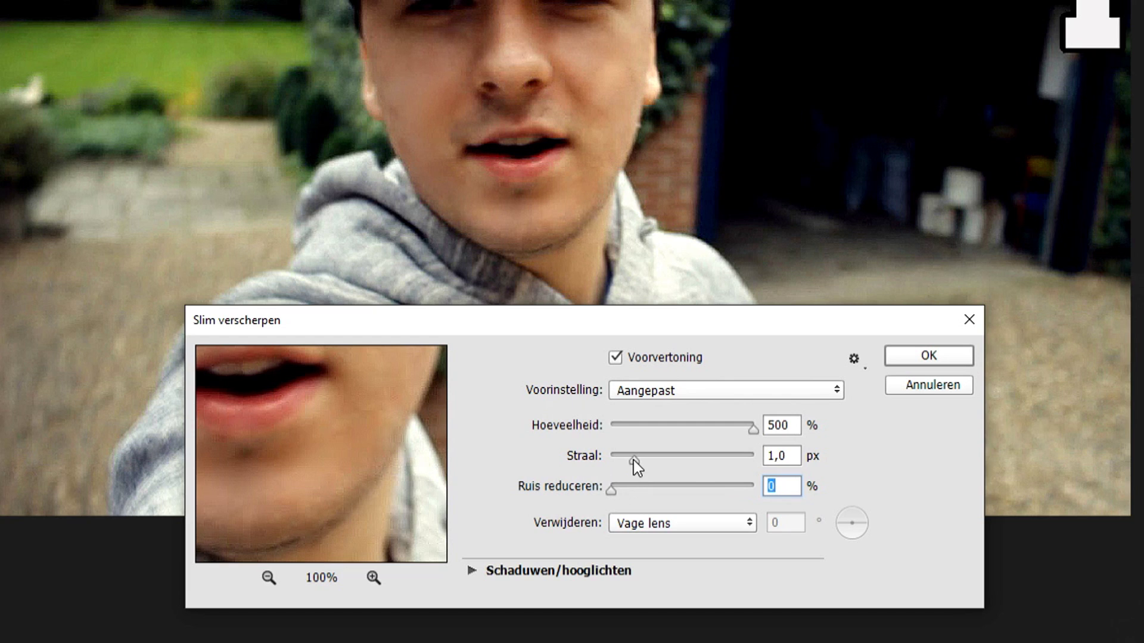
left_click_drag(633, 460, 565, 471)
left_click_drag(725, 433, 752, 434)
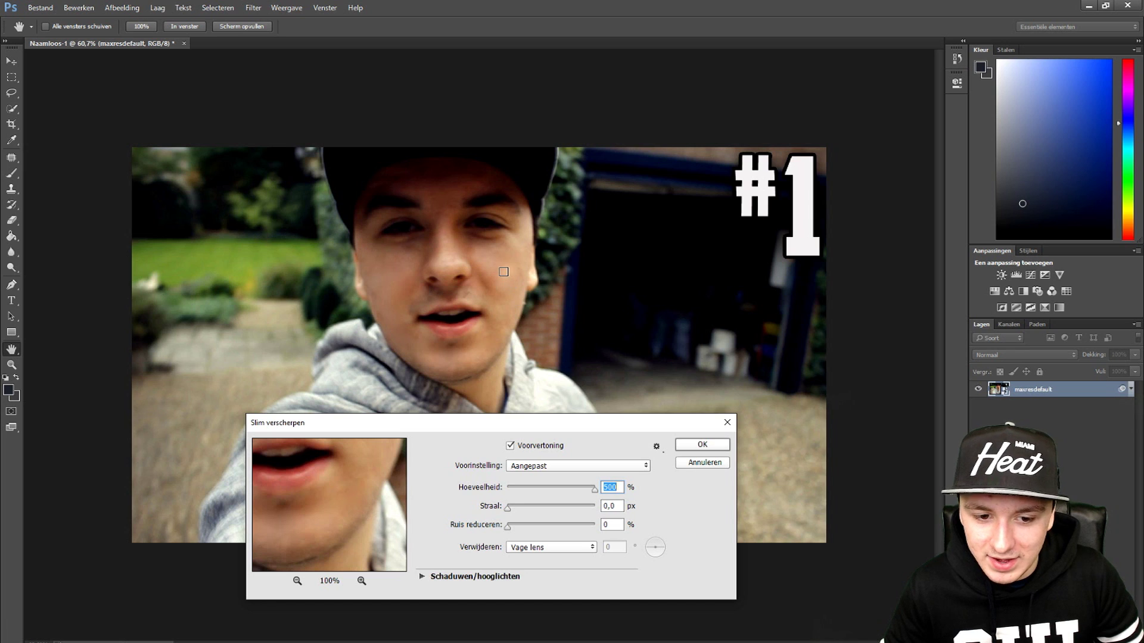
left_click(547, 469)
left_click(545, 468)
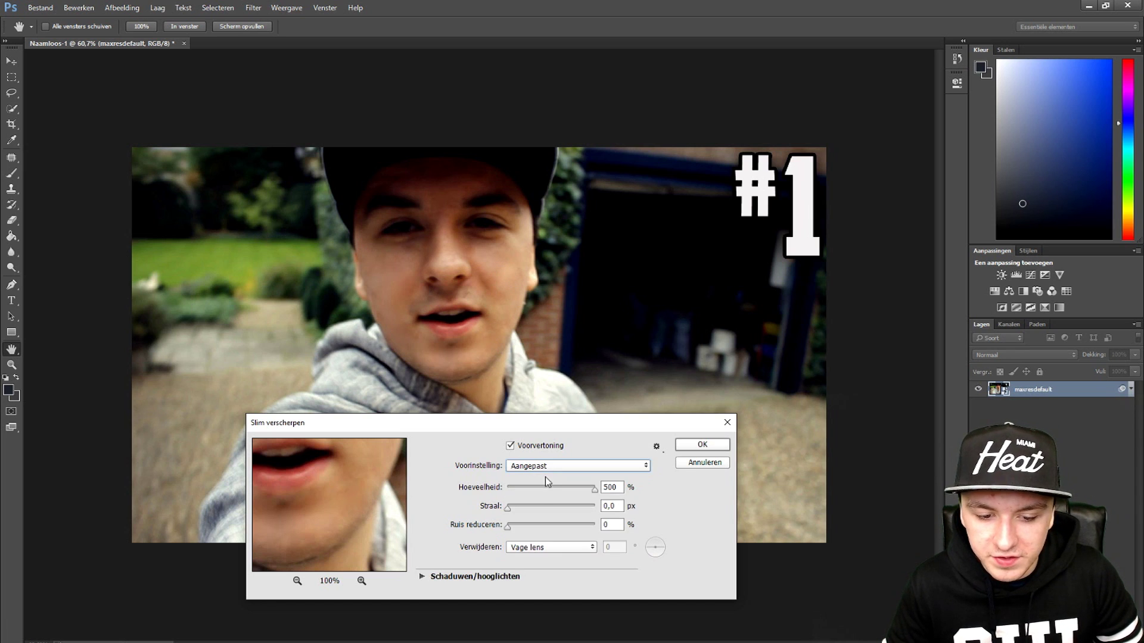
mouse_move(542, 489)
left_mouse_down()
mouse_move(518, 493)
mouse_move(537, 490)
left_mouse_up()
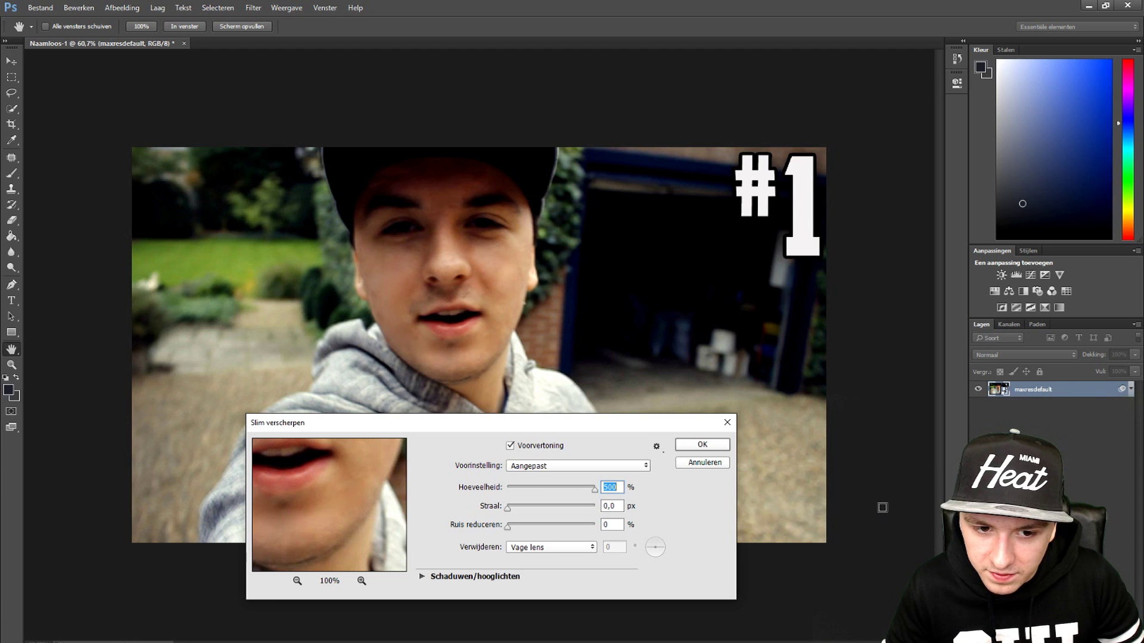
key("Return")
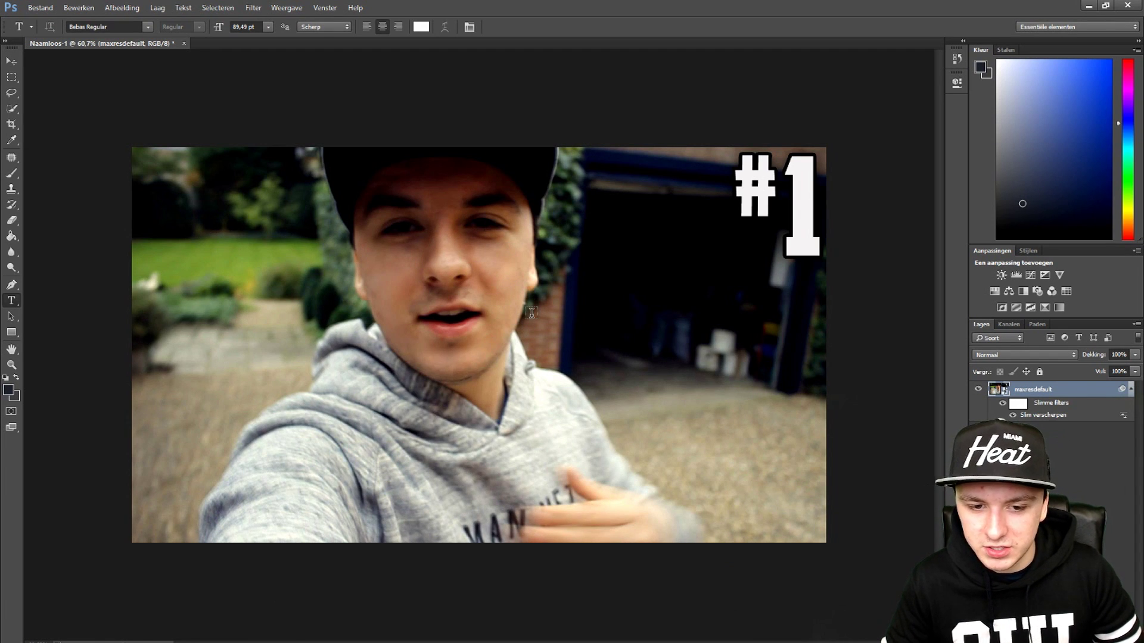
Add a Scherper smart filter from Filter > Verscherpen
scroll(472, 258, "up", 5)
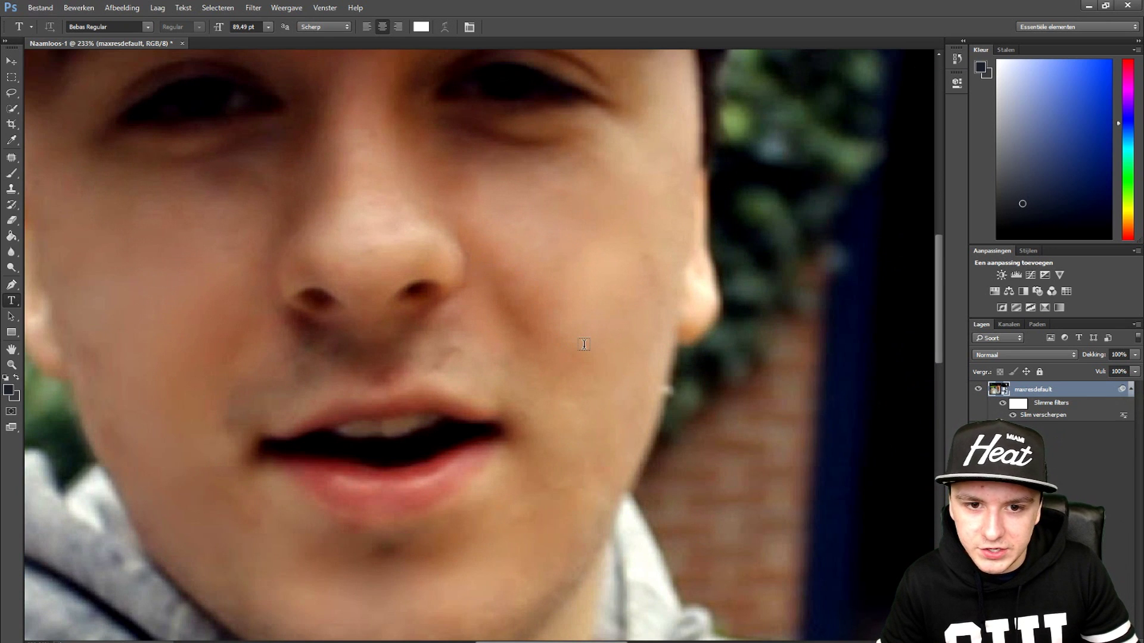
scroll(584, 344, "down", 5)
scroll(528, 369, "up", 2)
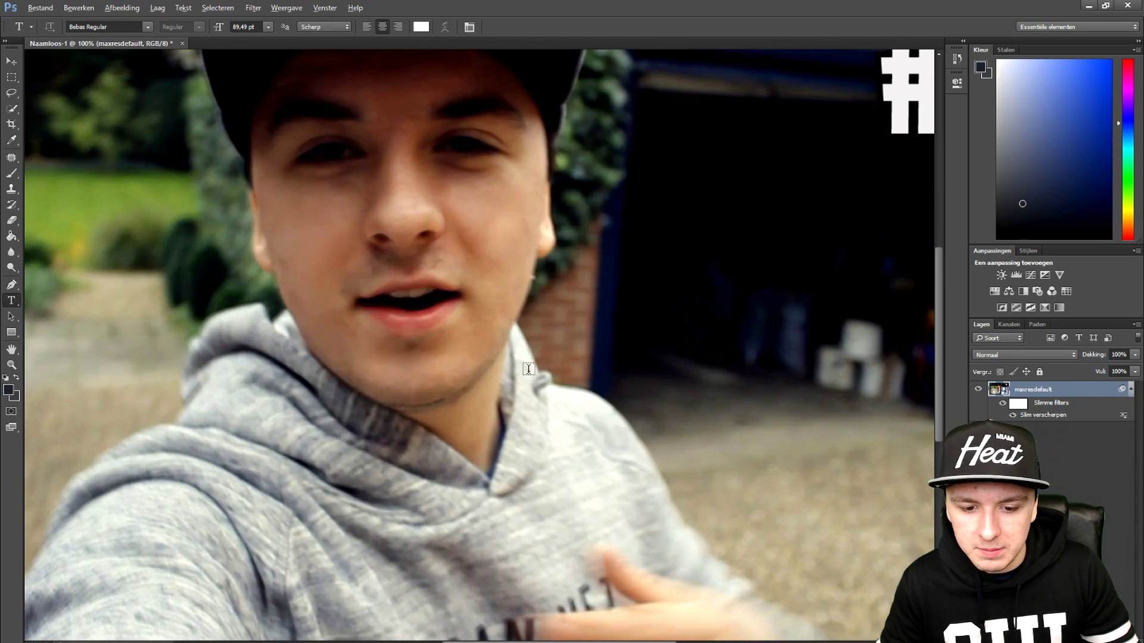
scroll(532, 380, "up", 1)
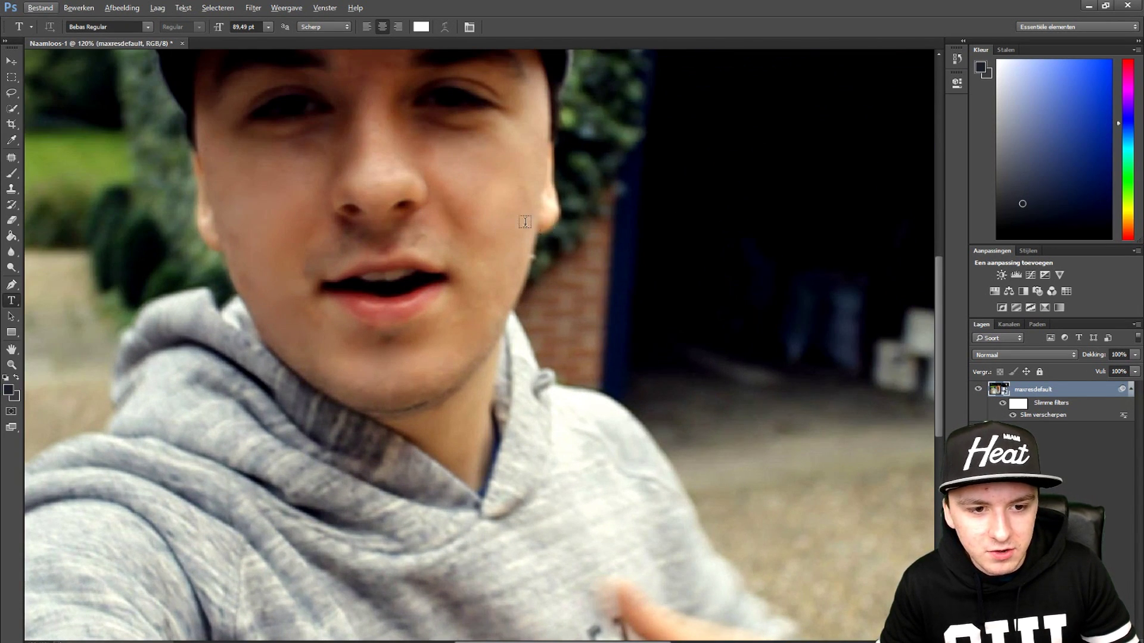
scroll(522, 232, "down", 2)
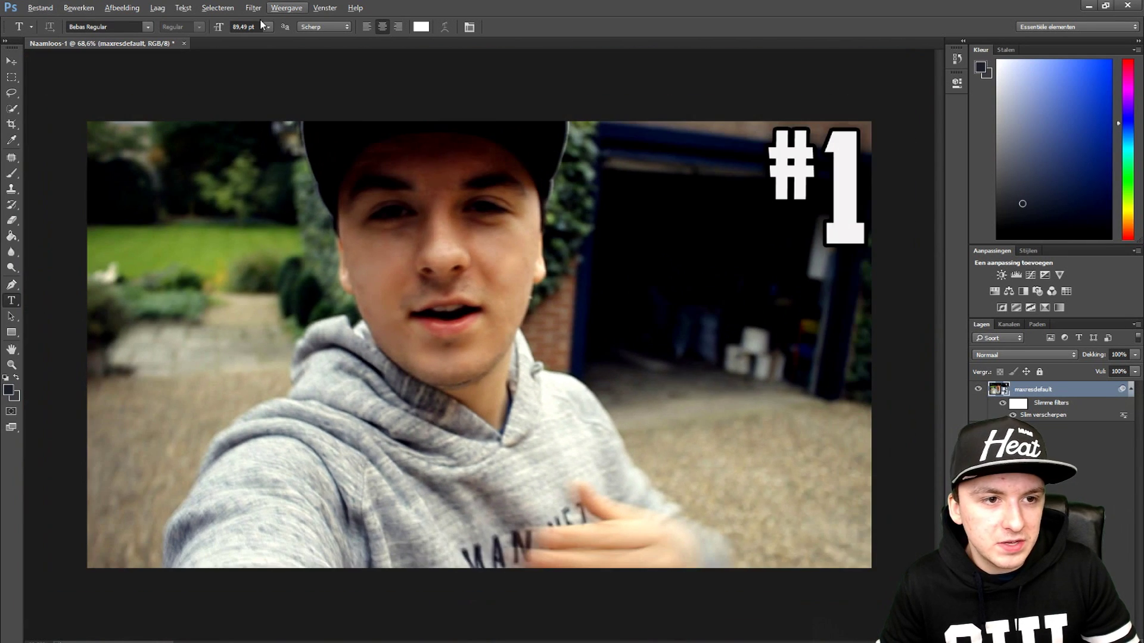
left_click(253, 7)
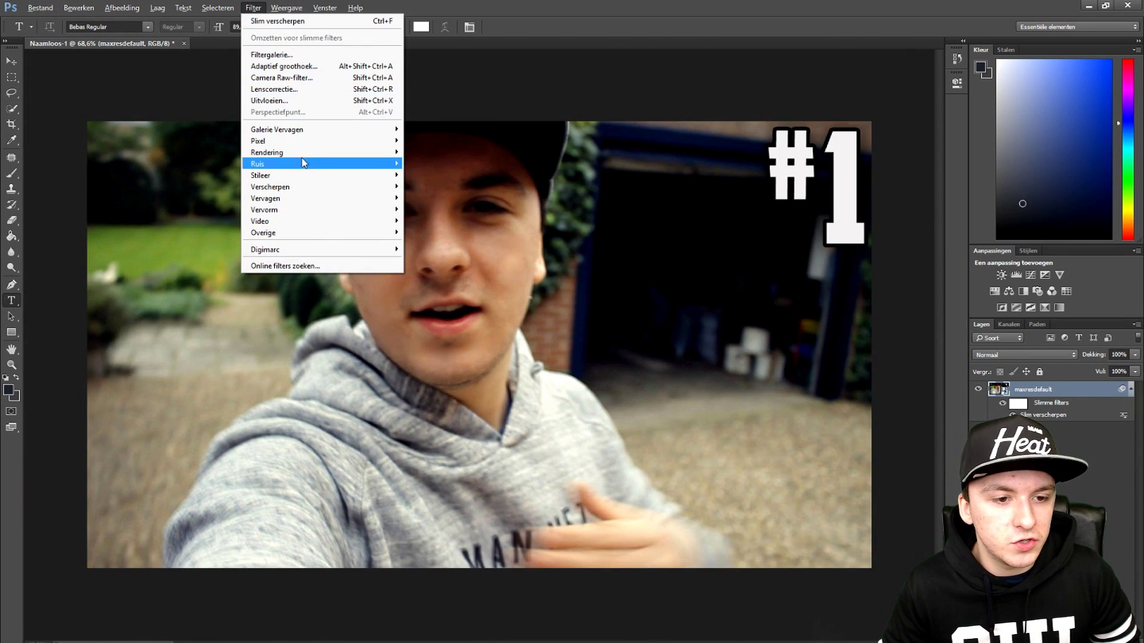
mouse_move(316, 191)
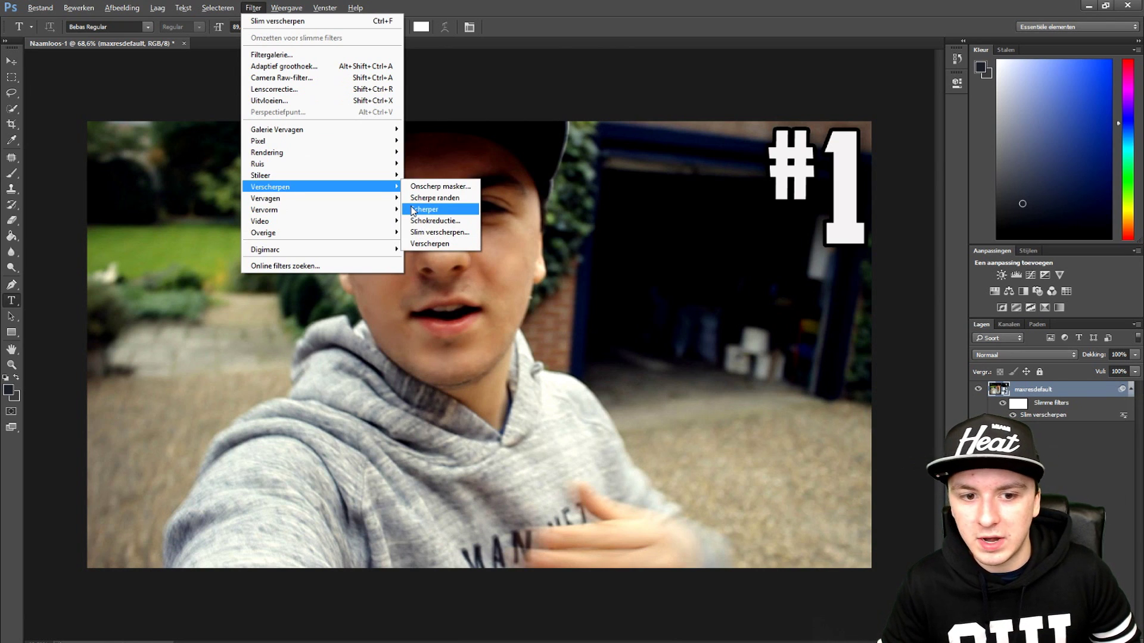
left_click(412, 211)
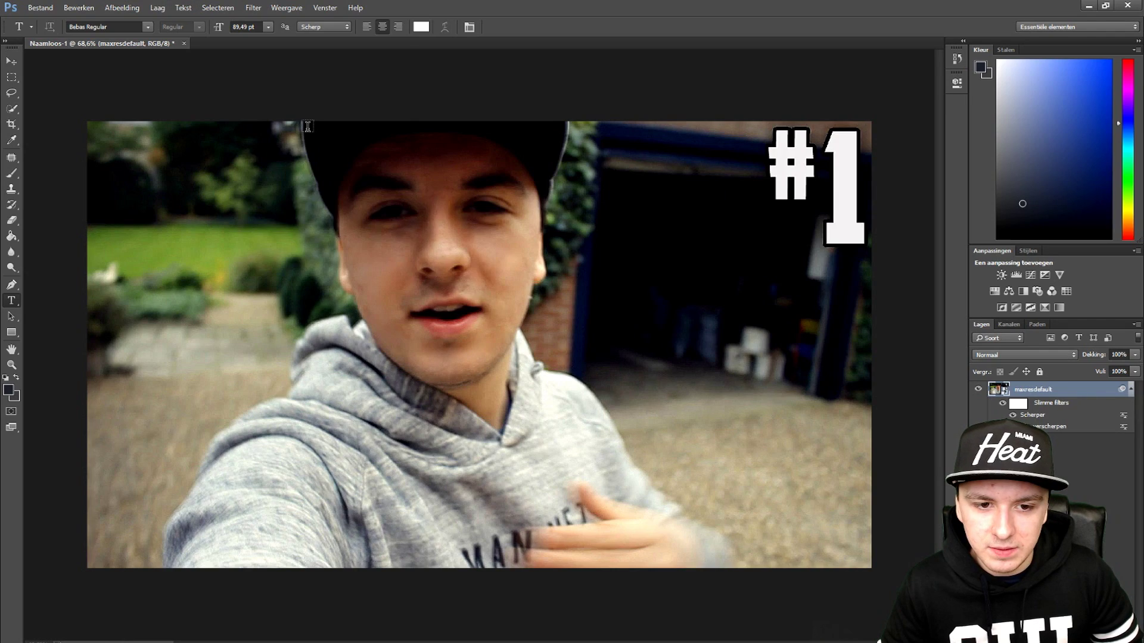
Add a Scherpe randen smart filter from Filter > Verscherpen
left_click(253, 7)
mouse_move(383, 187)
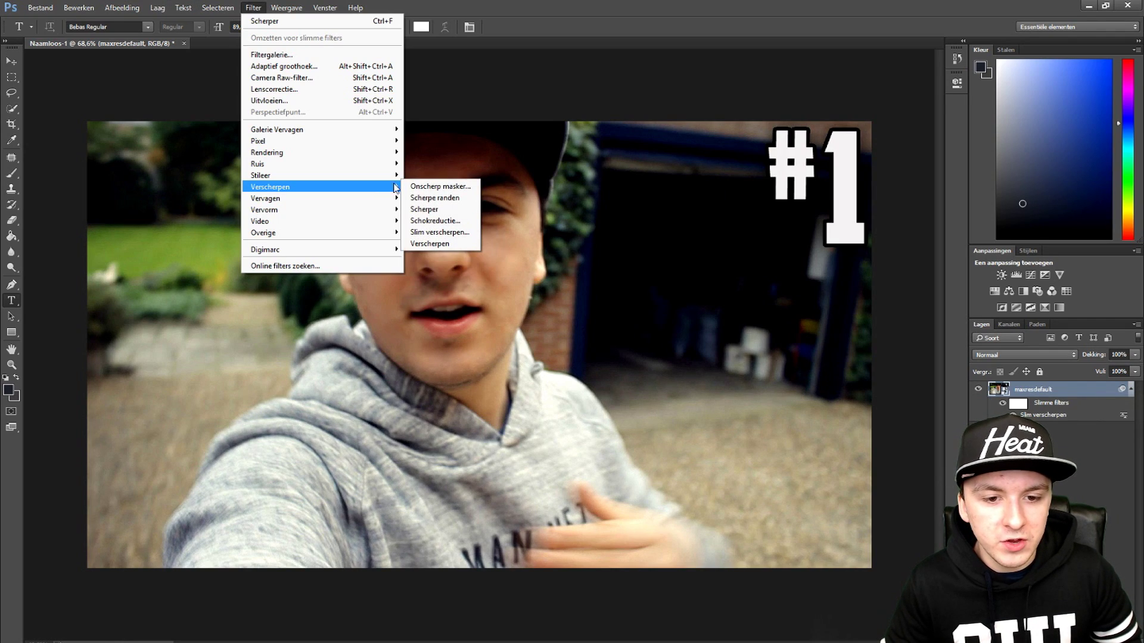
left_click(442, 199)
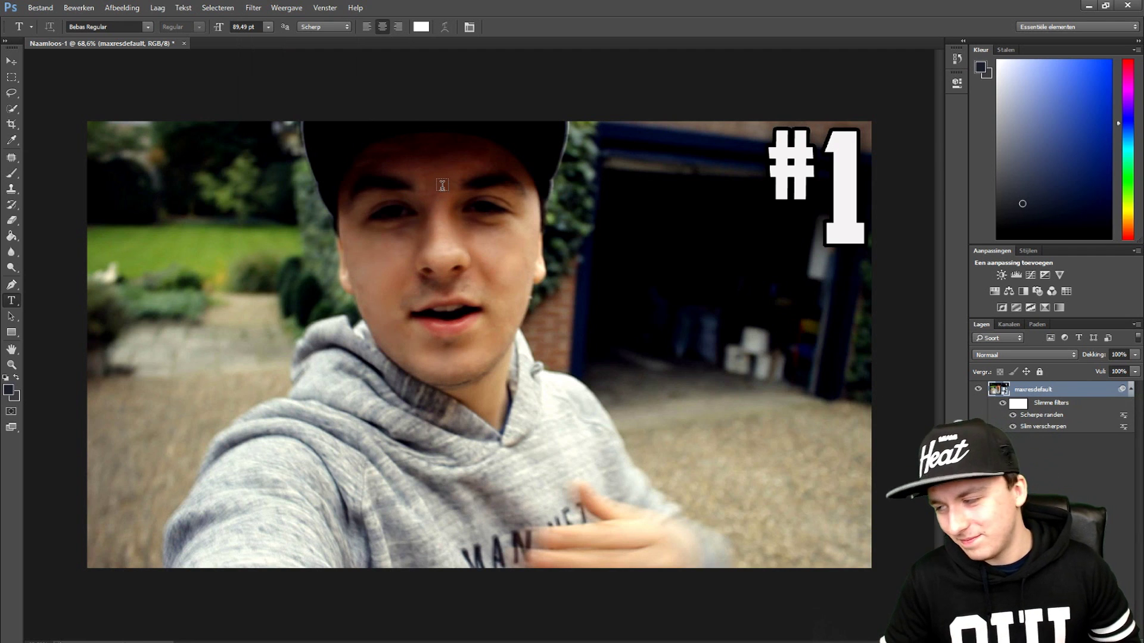
Reopen Filter > Verscherpen > Slim verscherpen for a second sharpening pass
left_click(253, 8)
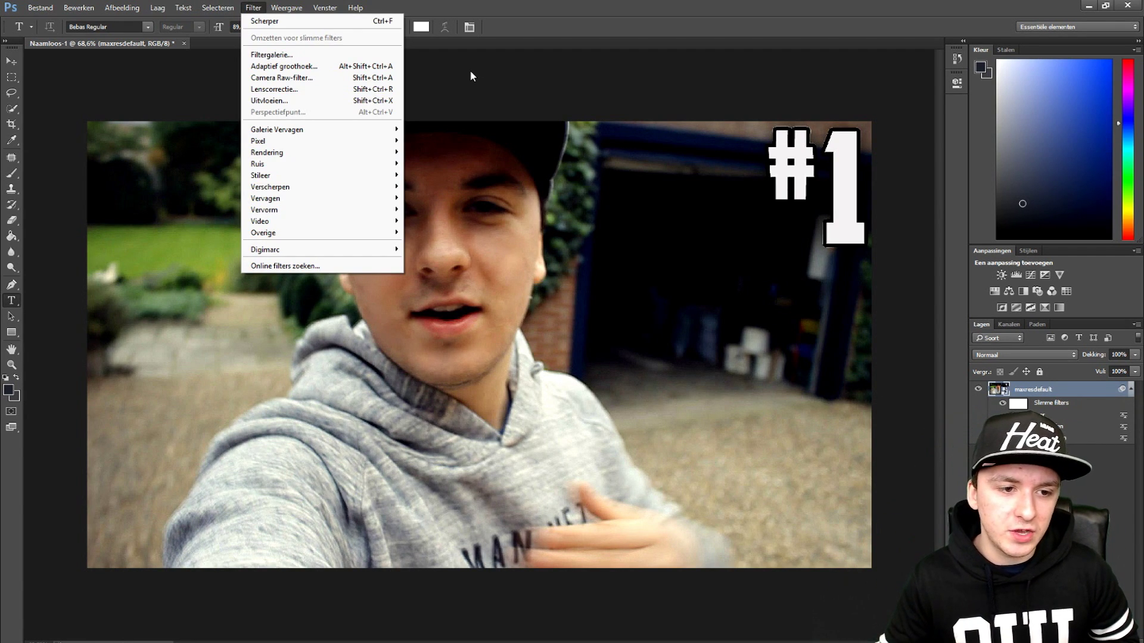
mouse_move(381, 190)
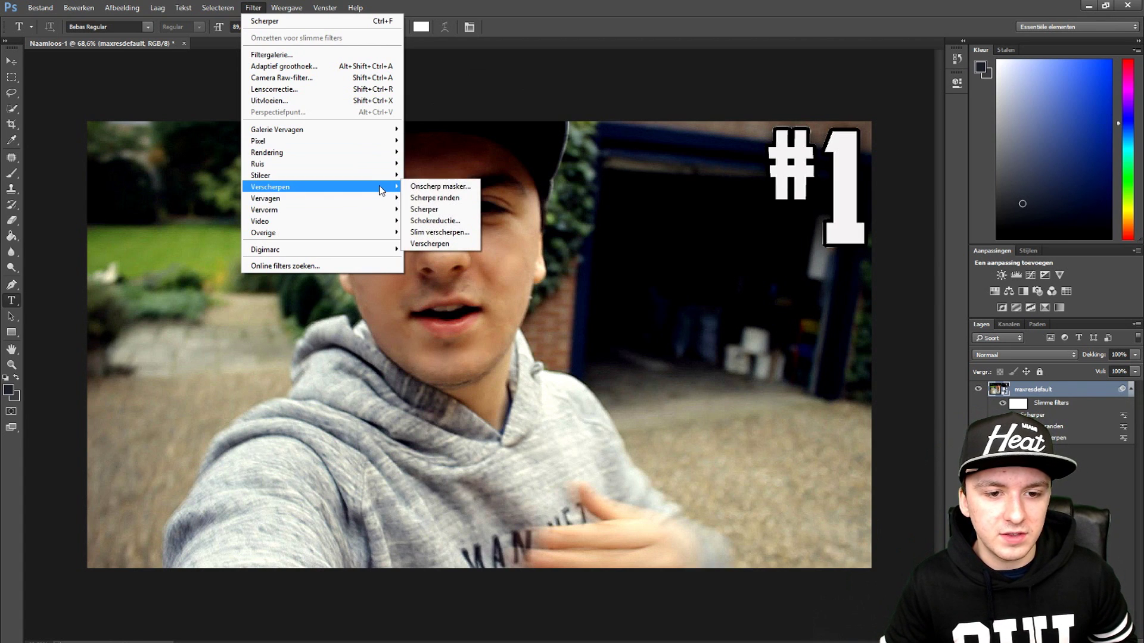
left_click(441, 231)
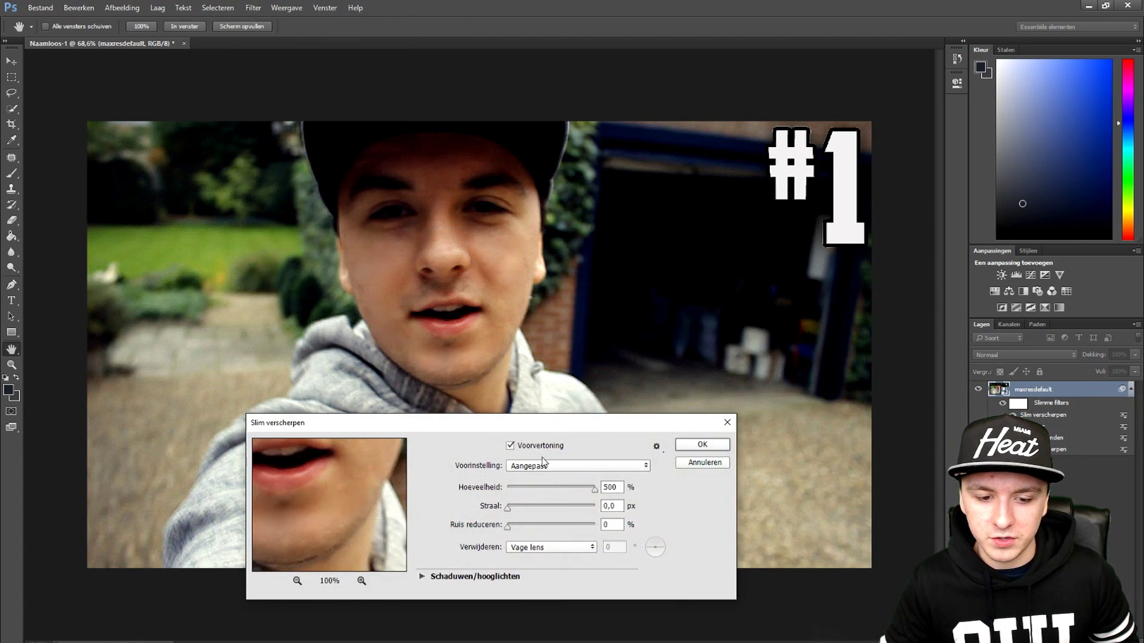
Move the second Slim verscherpen dialog aside, keeping 500%, 0,0 px and 0% noise reduction
left_click_drag(527, 429, 522, 410)
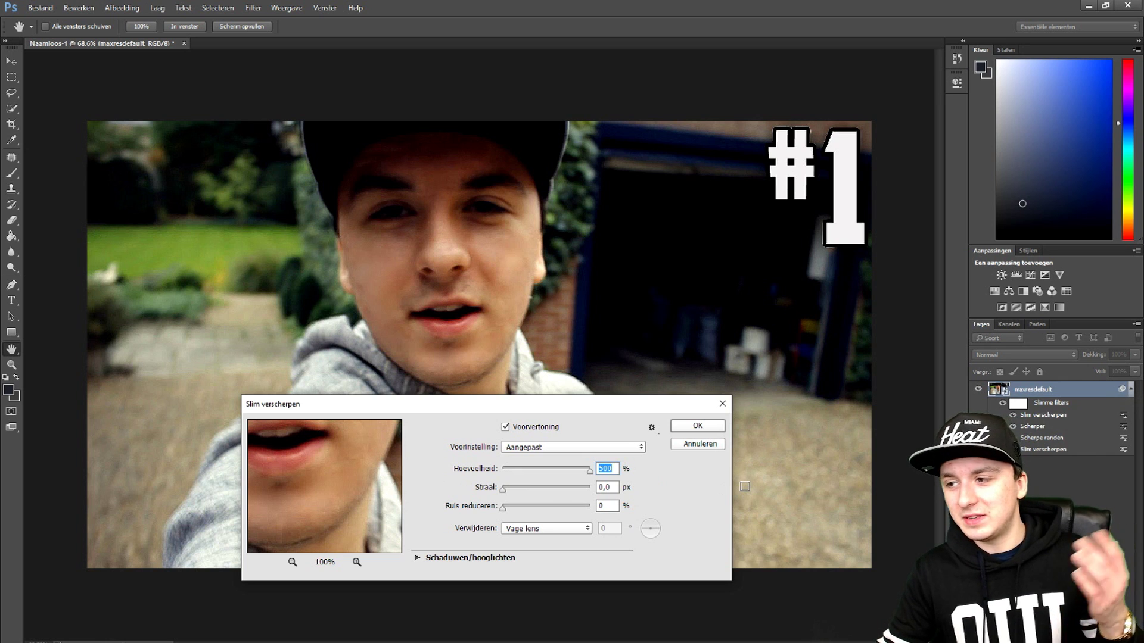
left_click_drag(553, 413, 539, 418)
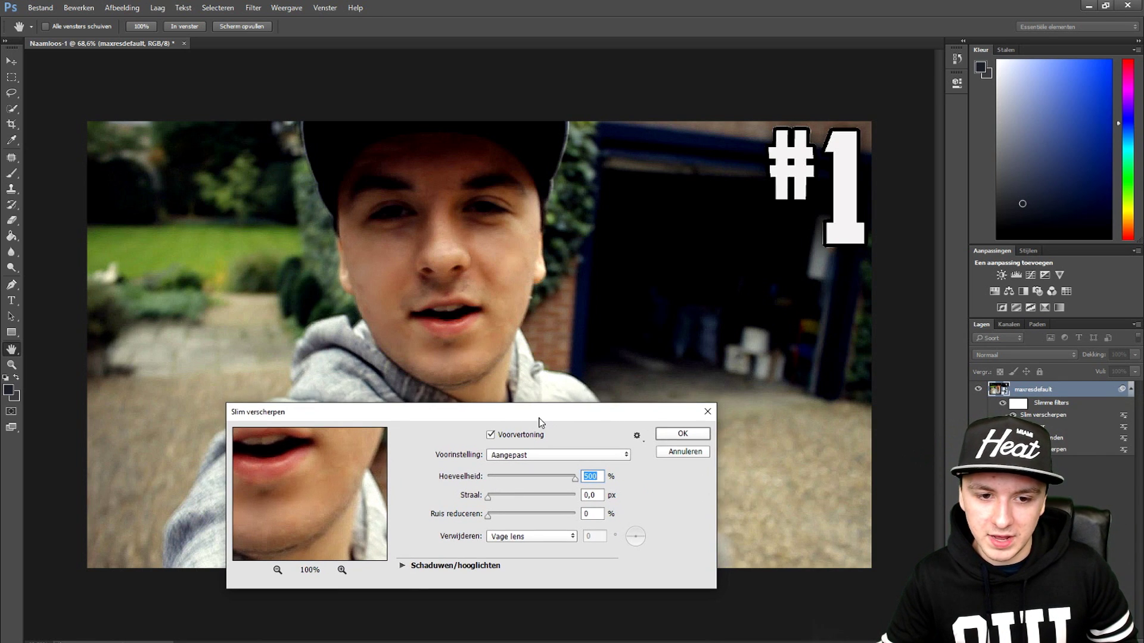